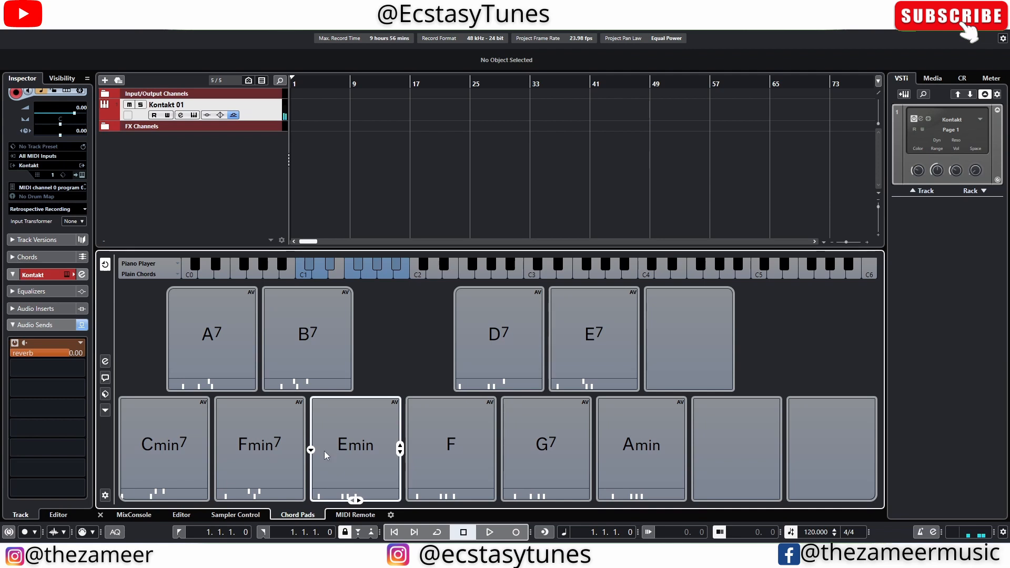
Step: Change the Emin chord pad to a G7 chord with root G, type maj and tension 7
left_click(312, 450)
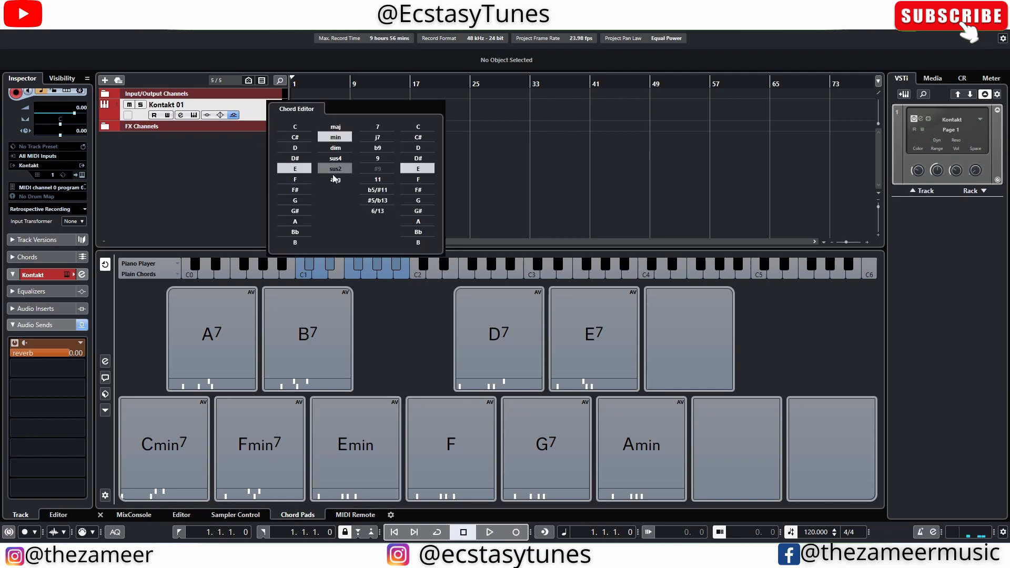
left_click(306, 201)
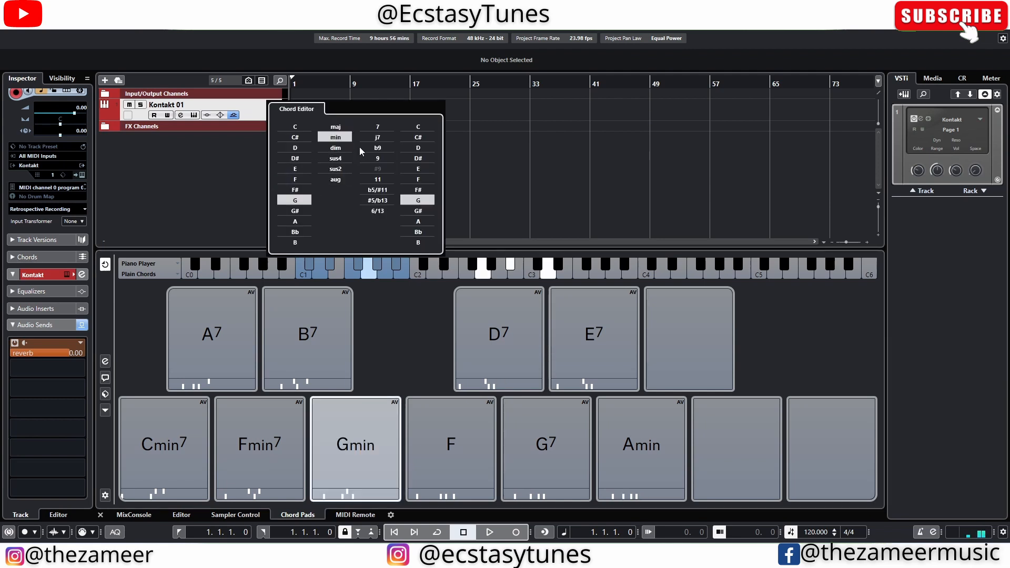
left_click(377, 127)
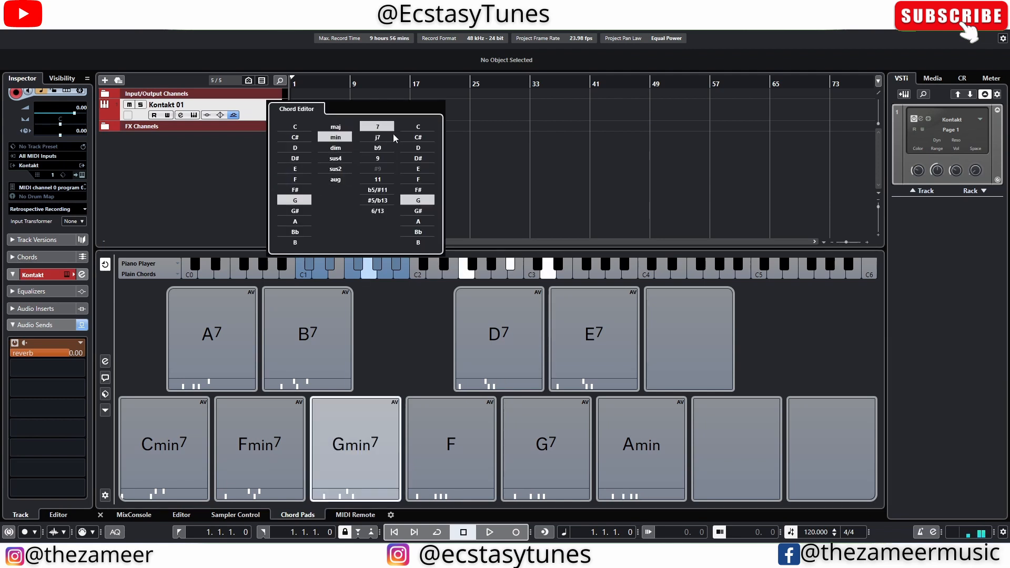
left_click(336, 128)
left_click(512, 149)
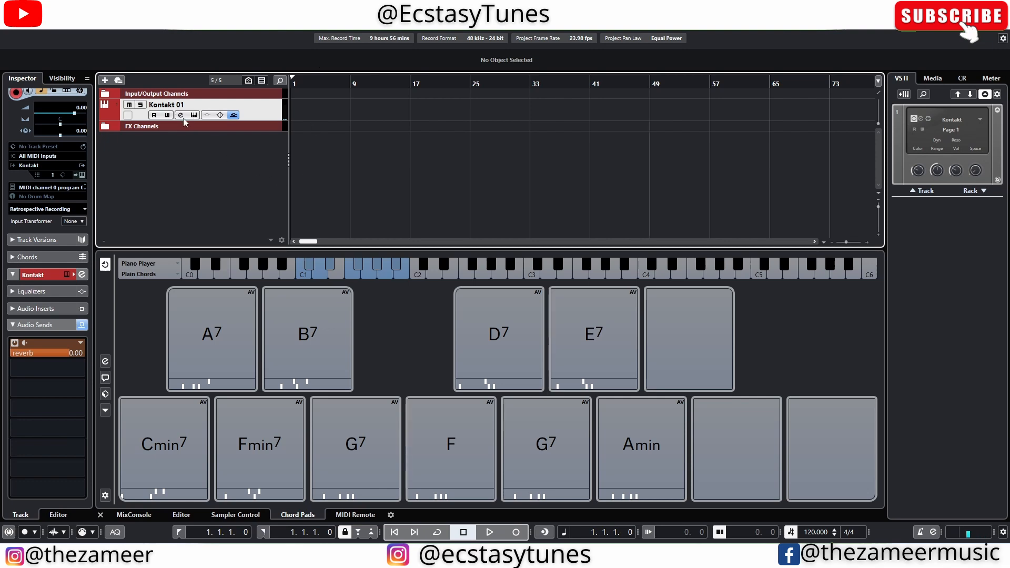
Step: Enlarge the Kontakt 01 track, add the Envelope Shaper in its channel strip's Tools module, and lower the attack
left_click_drag(246, 121, 247, 163)
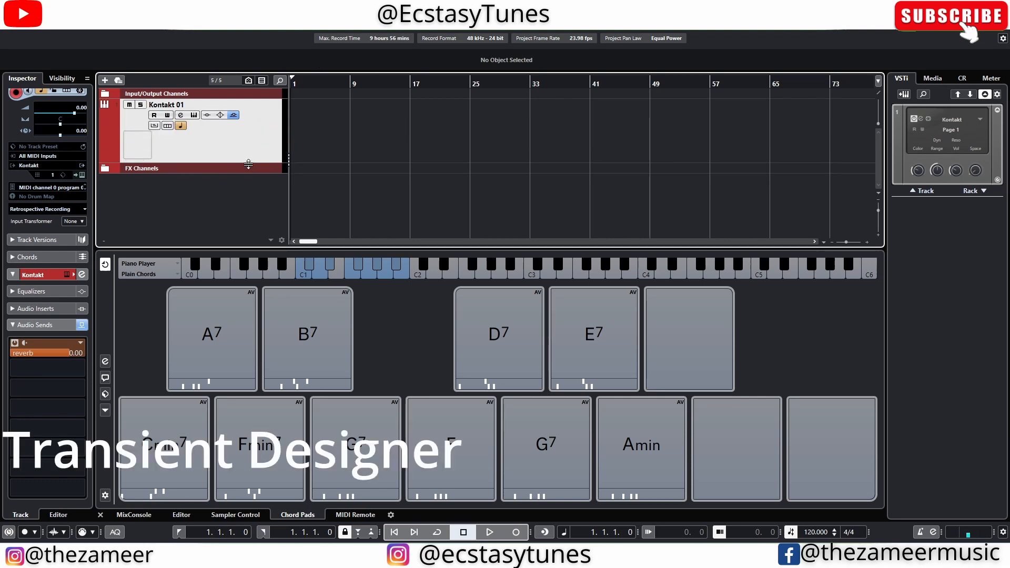
left_click(180, 116)
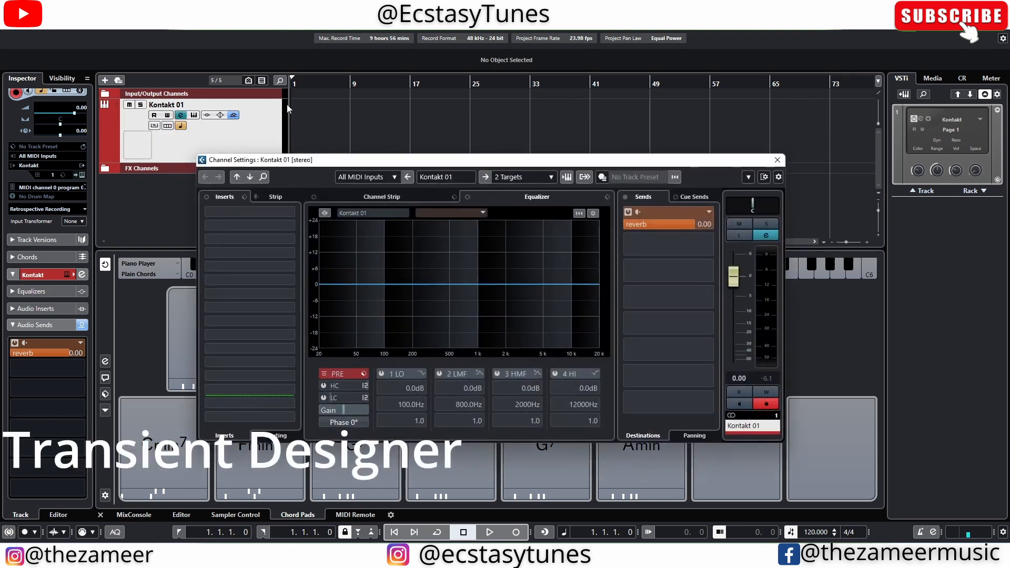
left_click(400, 198)
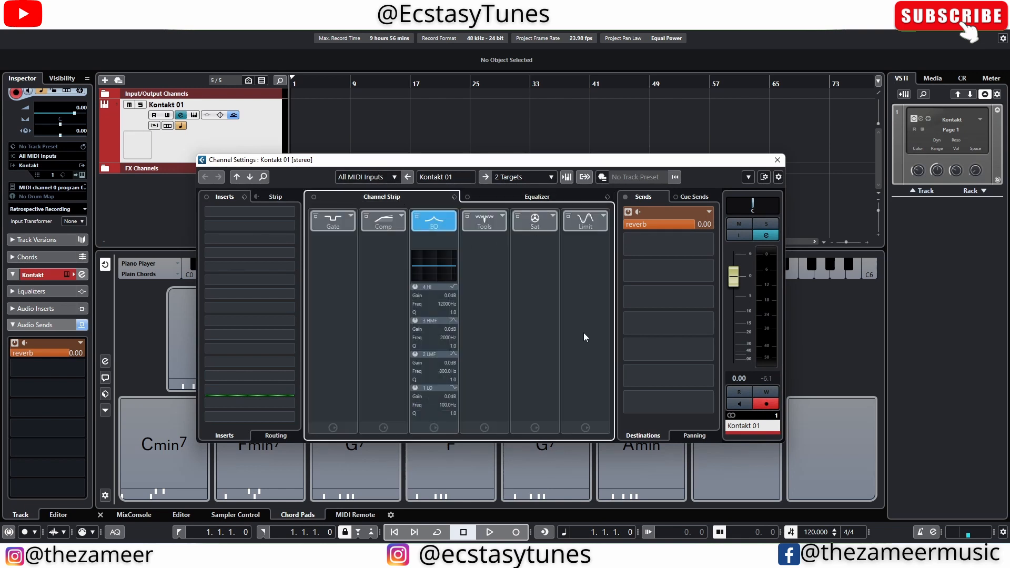
left_click(485, 222)
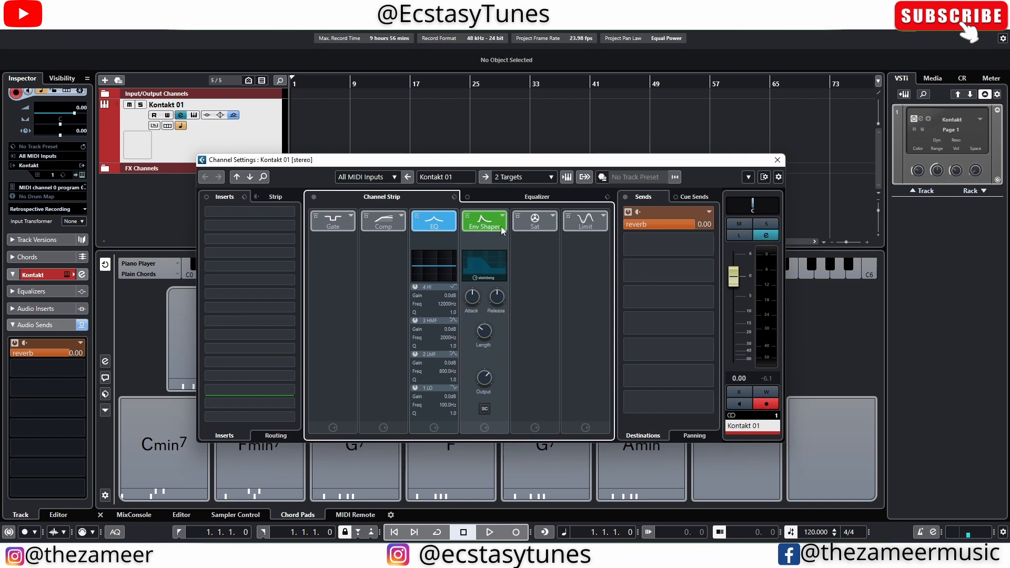
left_click_drag(478, 295, 478, 308)
Step: Open the MReverbMB effect used by the Kontakt 01 channel's reverb send
right_click(694, 229)
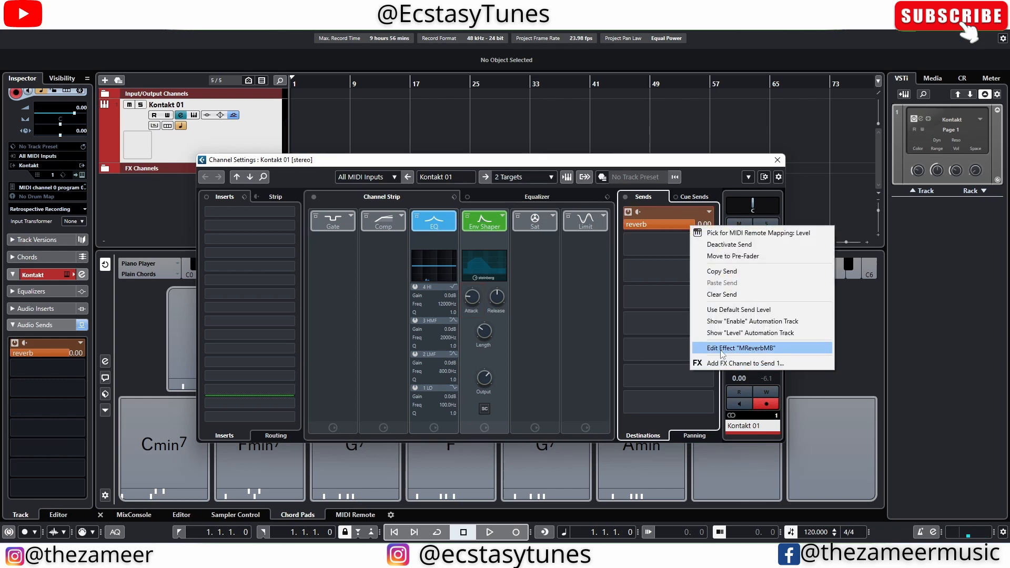
left_click(722, 349)
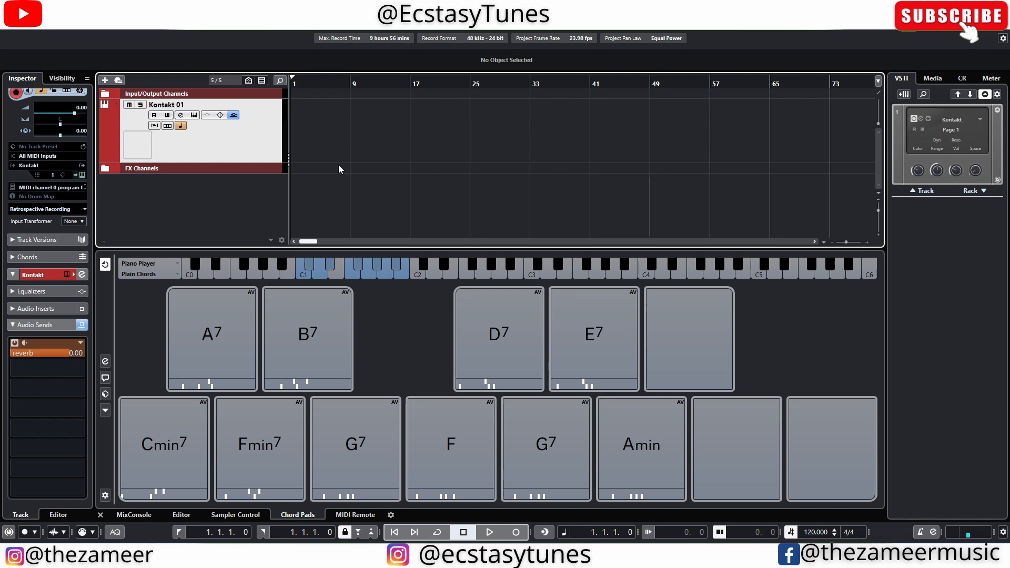
Step: Place the Cmin7, Fmin7 and G7 chord pads on the Kontakt 01 track at bars 1, 2 and 3
left_click_drag(212, 342, 294, 140)
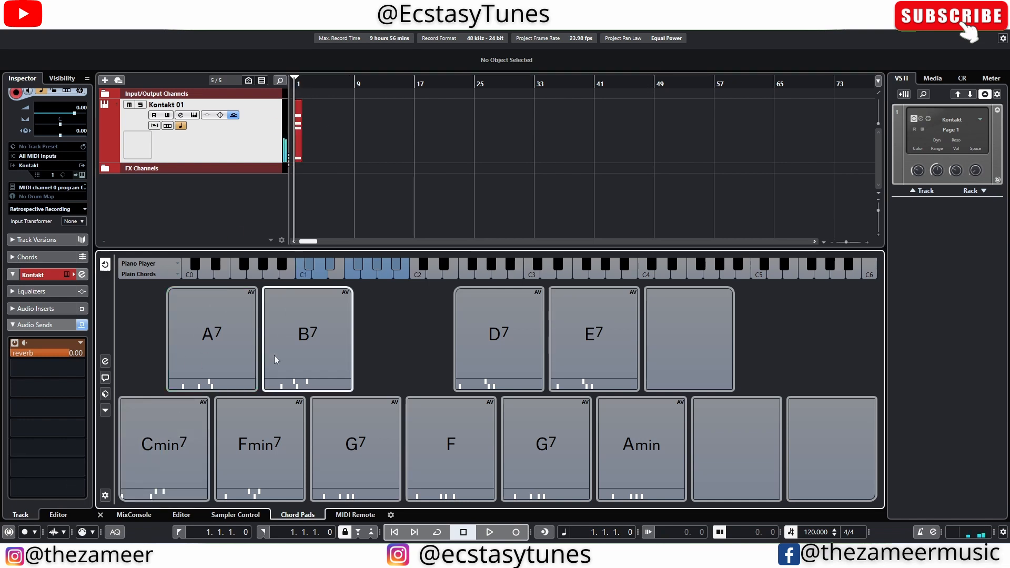
left_click_drag(264, 428, 311, 157)
left_click_drag(345, 445, 317, 157)
left_click_drag(296, 82, 278, 123)
left_click_drag(486, 157, 453, 157)
left_click_drag(726, 158, 589, 150)
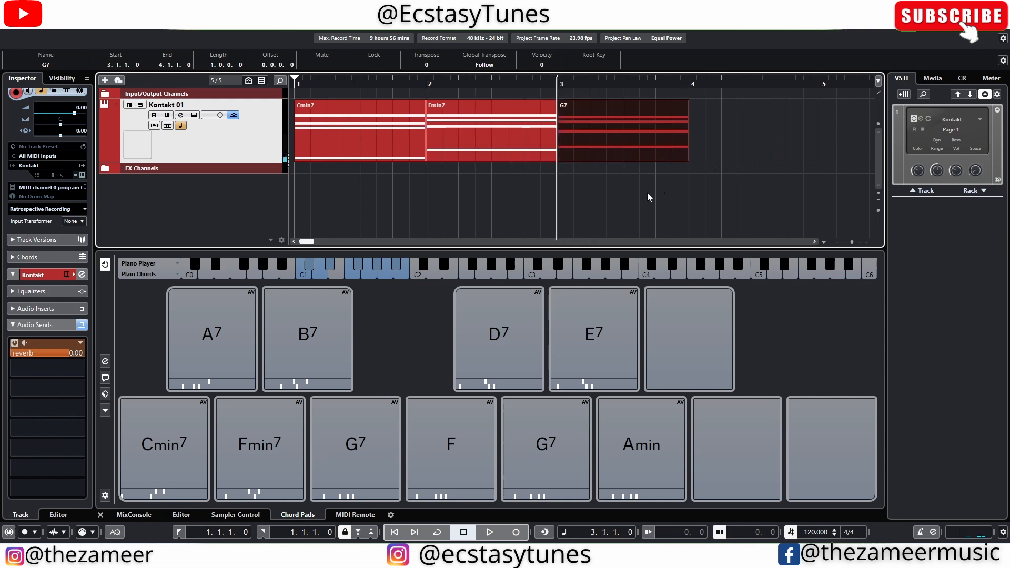
Step: Glue the three chord events on the Kontakt 01 track into a single MIDI part
right_click(664, 193)
left_click(712, 193)
left_click(363, 134)
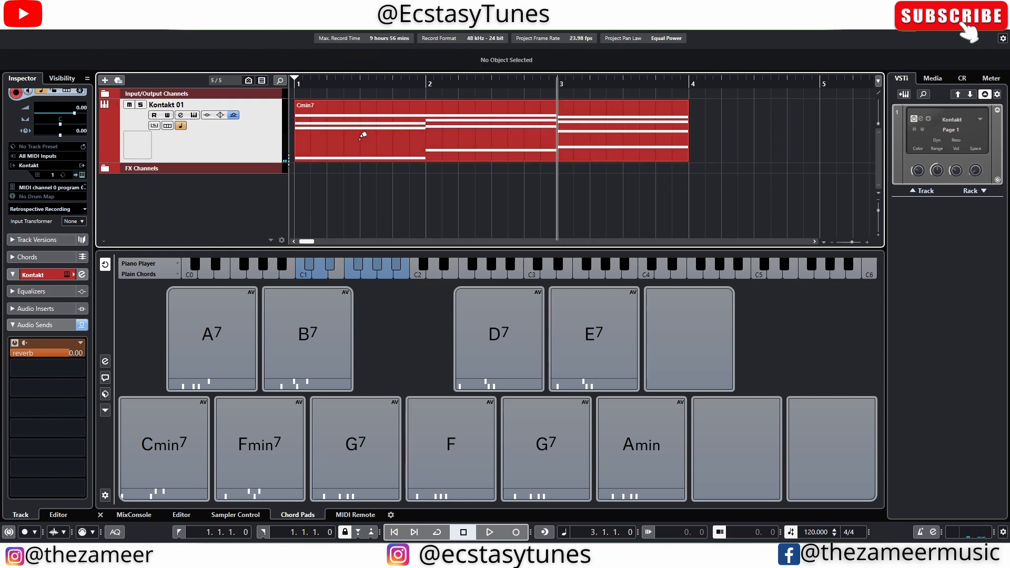
Step: Open the glued Cmin7 part in a separate editor window and lower the velocity of all its notes to about 43
left_click(396, 156)
double_click(396, 156)
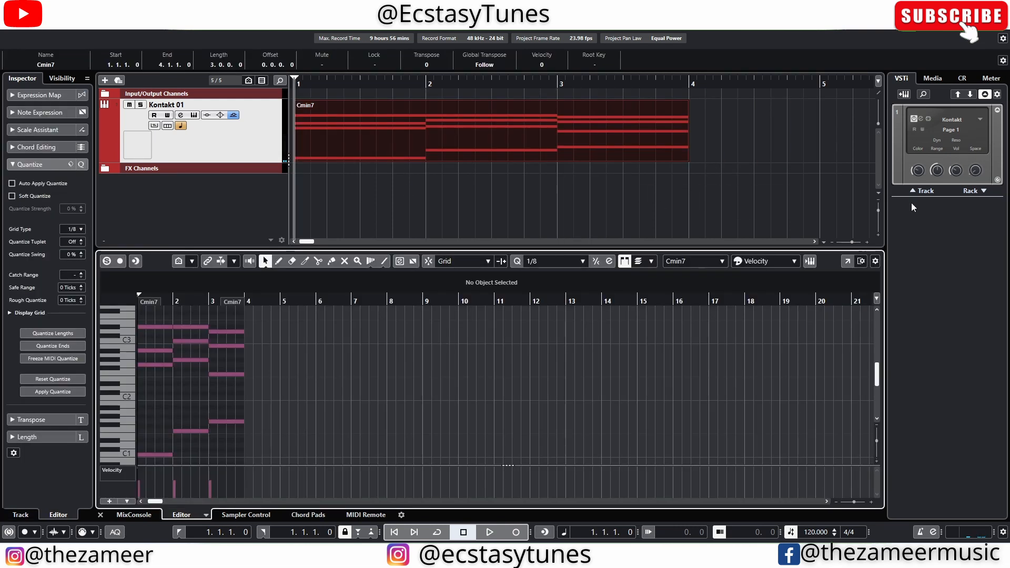
left_click(848, 261)
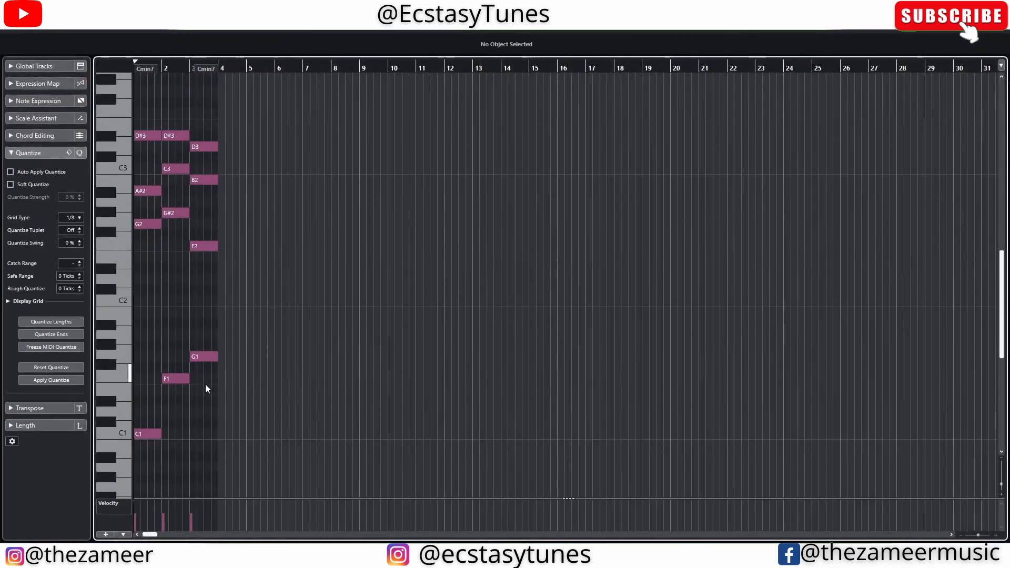
key("ctrl+a")
scroll(196, 443, "down", 5)
left_click_drag(167, 507, 167, 524)
left_click(190, 272)
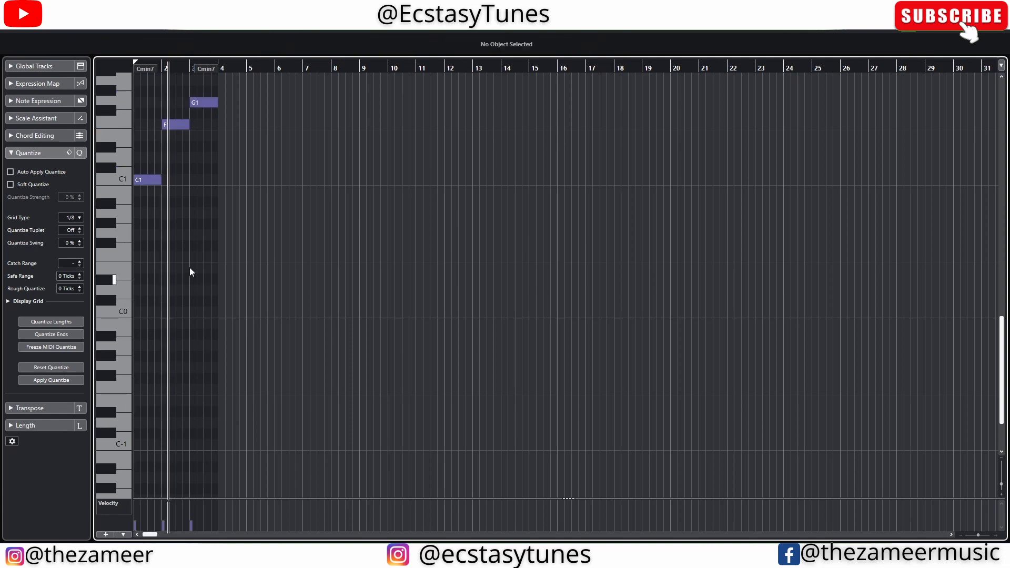
Step: Select all the chord notes and quantize them with a Rough Quantize value of 10 ticks
scroll(190, 272, "up", 5)
left_click_drag(279, 117, 124, 457)
key("h")
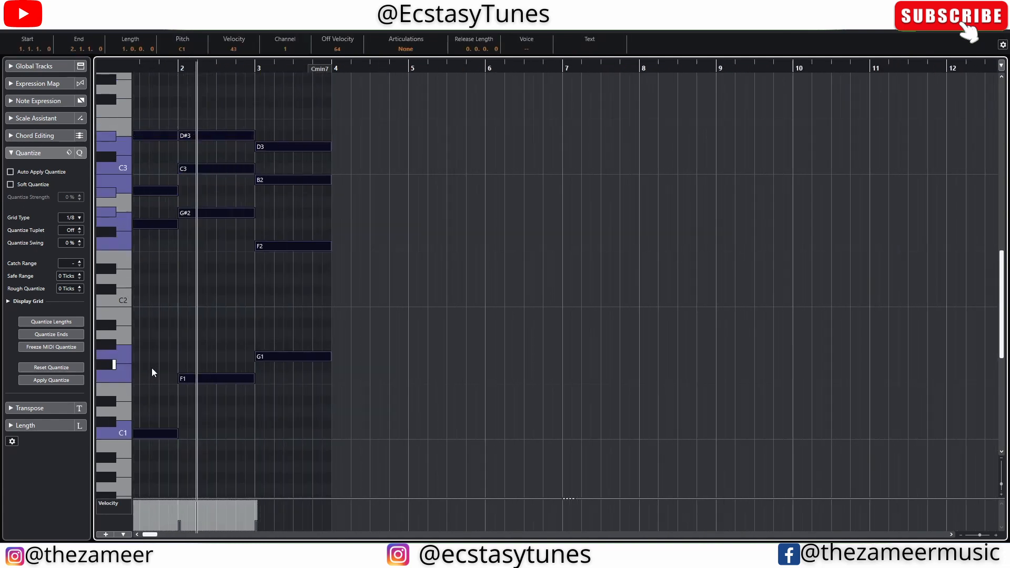
scroll(152, 367, "up", 2)
left_click_drag(156, 535, 145, 536)
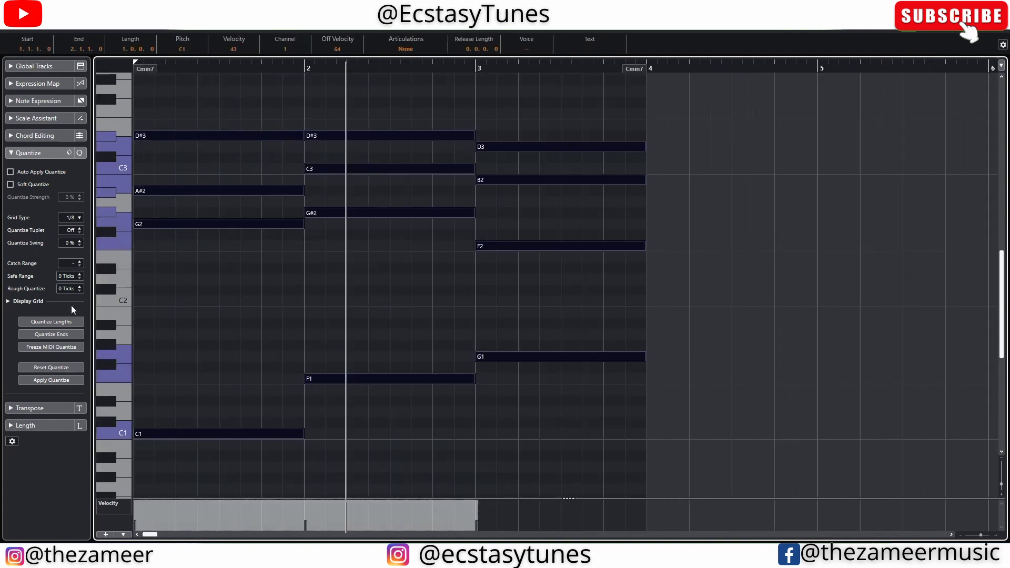
scroll(64, 288, "up", 10)
scroll(403, 229, "up", 4)
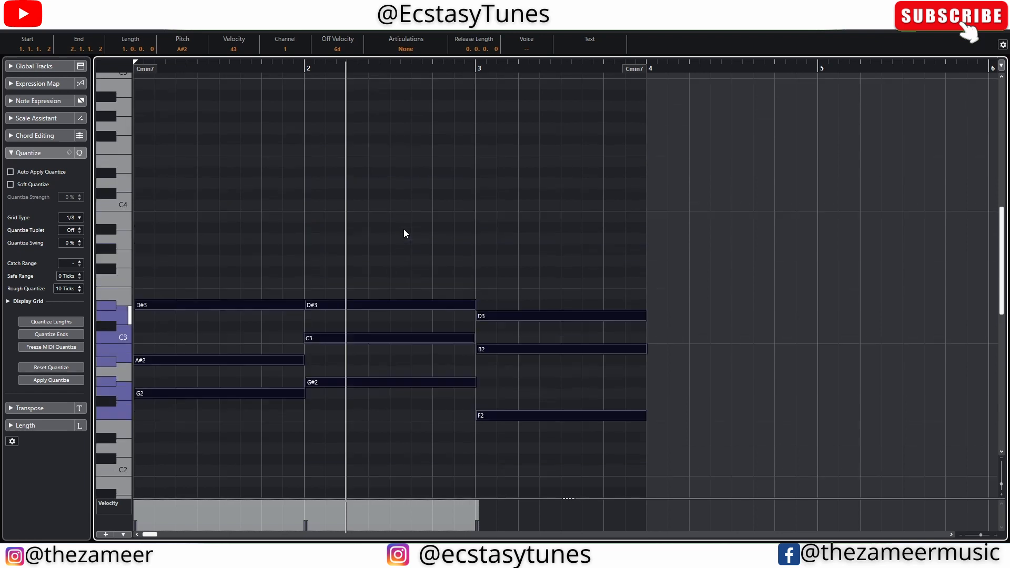
Step: Deselect the notes and play the chord progression from the start to check the timing
left_click(451, 187)
scroll(451, 187, "down", 5)
key("KP_Decimal")
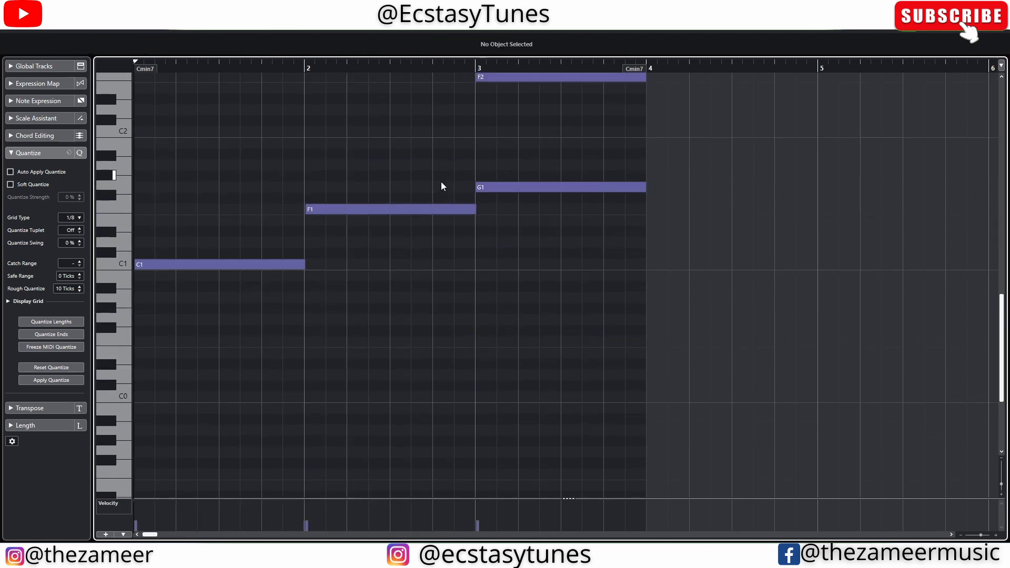
scroll(413, 228, "up", 4)
key("space")
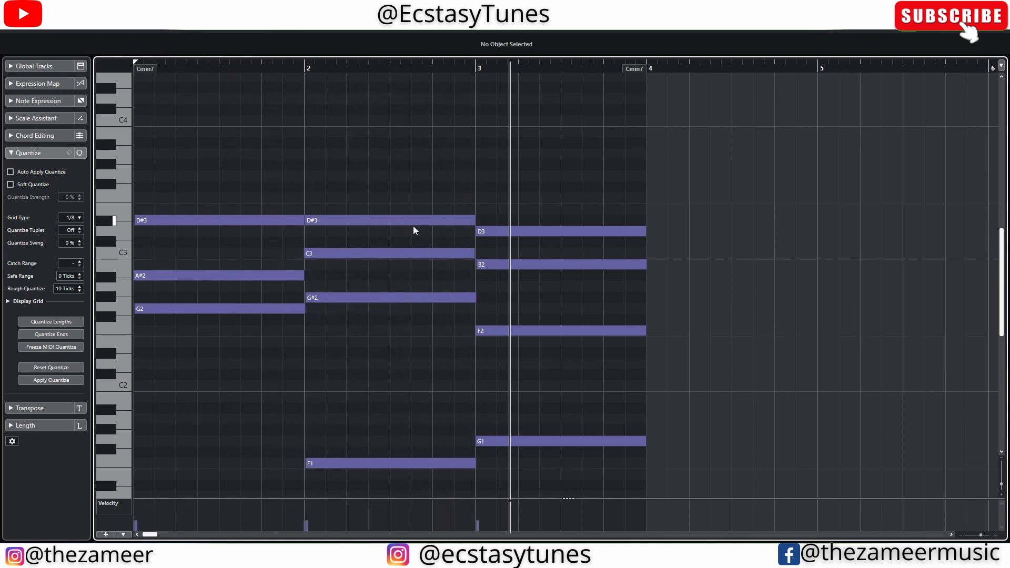
key("space")
Step: Leave the note editor, close the lower zone, and return to the project's arrangement
left_click_drag(636, 184, 652, 442)
left_click(692, 216)
key("Return")
left_click(609, 236)
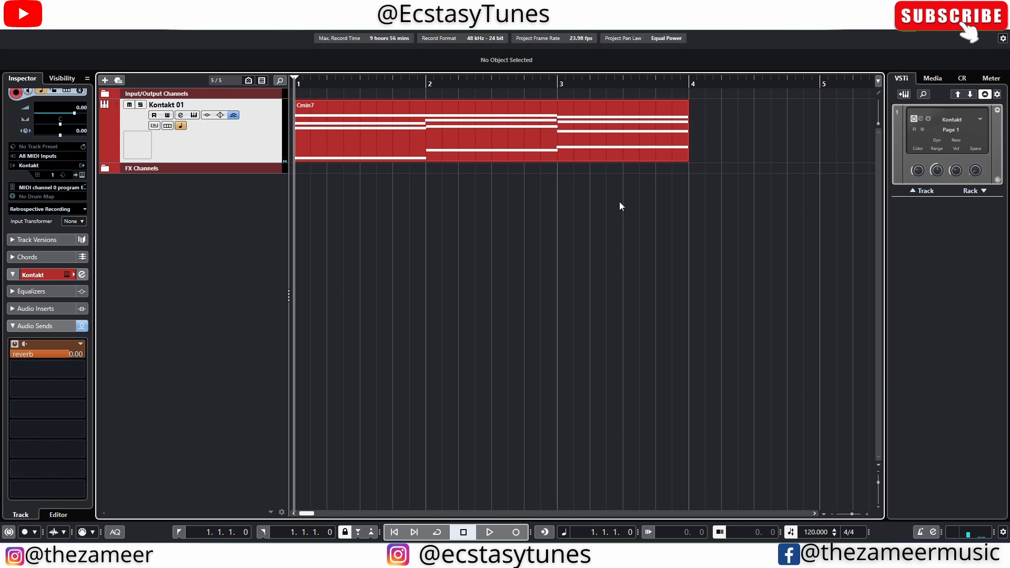
Step: Insert the Transient Shaper plug-in in the first insert slot of the Kontakt 01 channel
left_click(181, 118)
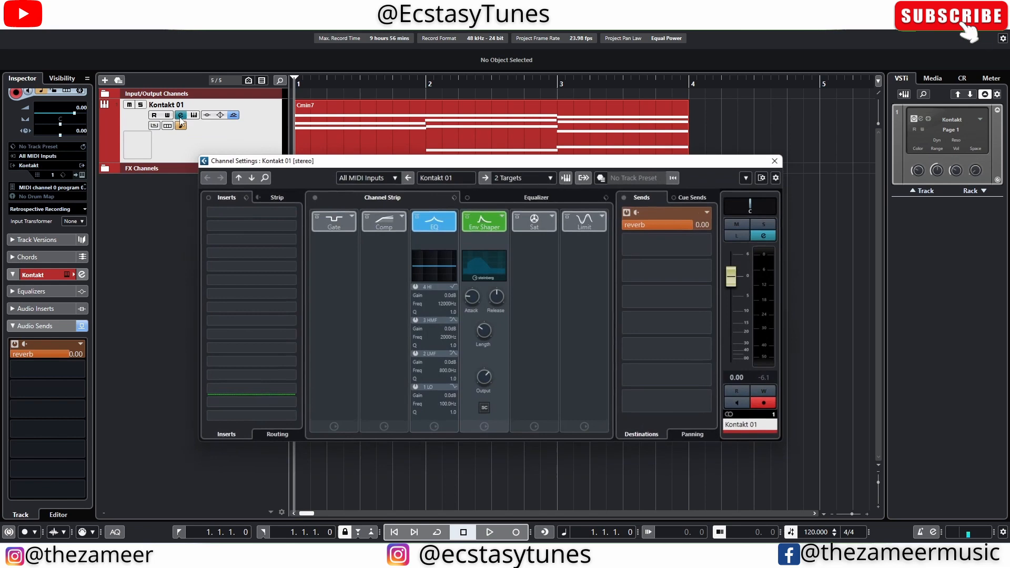
left_click(232, 216)
type("sha")
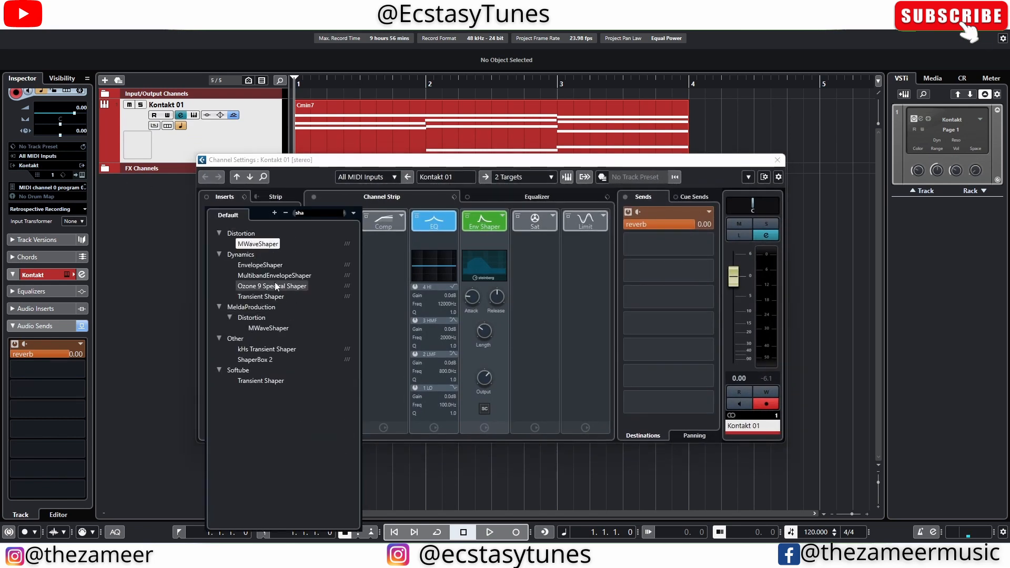
left_click(280, 296)
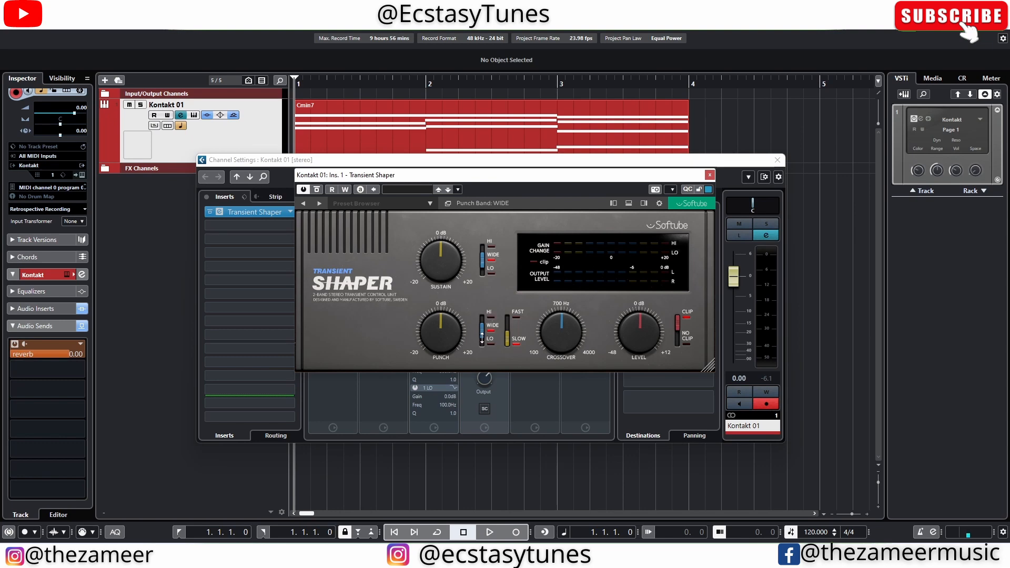
Step: Set the Transient Shaper's punch band to LO and its punch amount to 13.6 dB
left_click_drag(483, 333, 483, 341)
left_click_drag(450, 337, 444, 346)
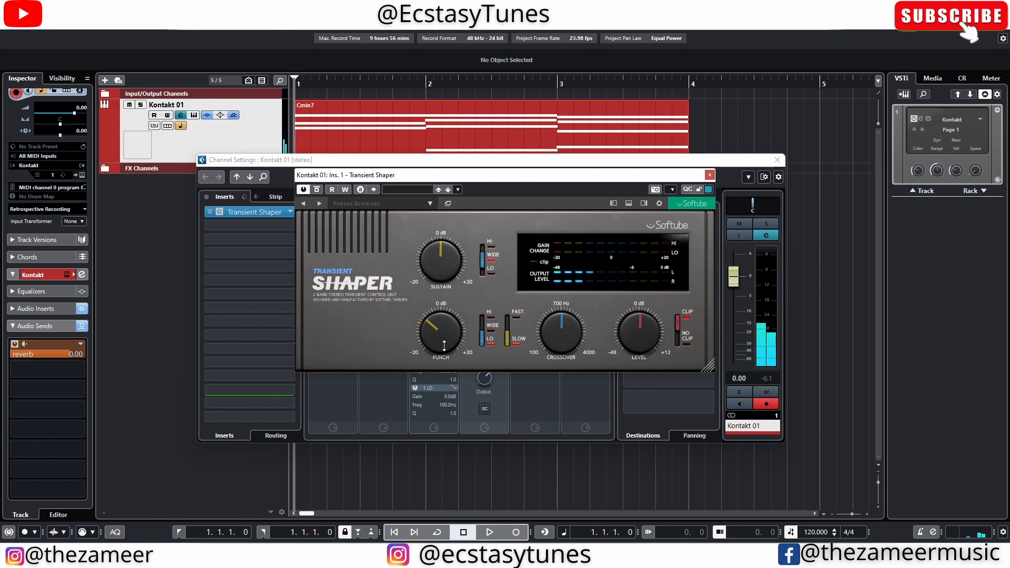
left_click_drag(444, 346, 442, 338)
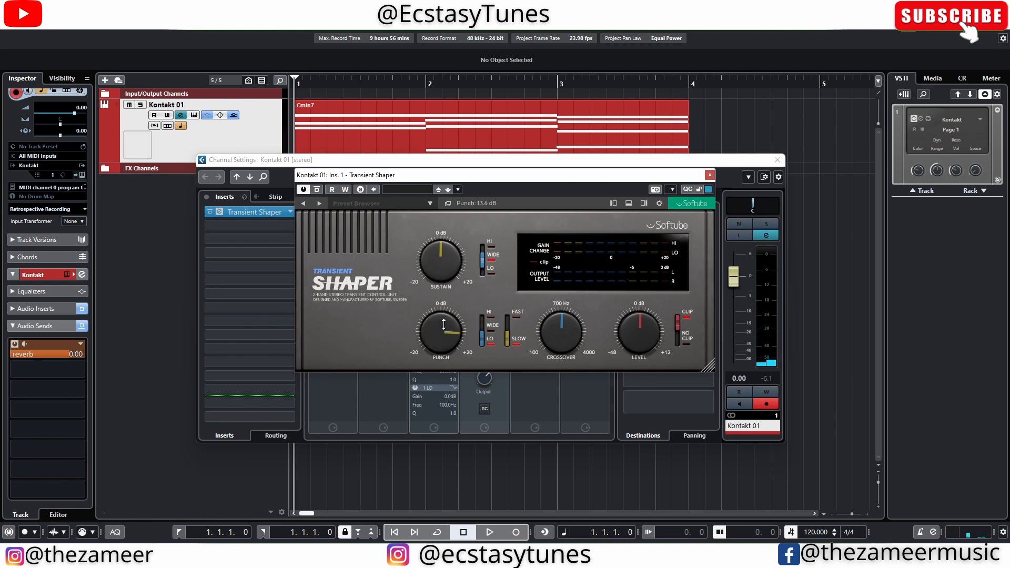
Step: Switch the Transient Shaper's punch band to HI and close the plug-in and channel settings windows
left_click_drag(483, 330, 486, 315)
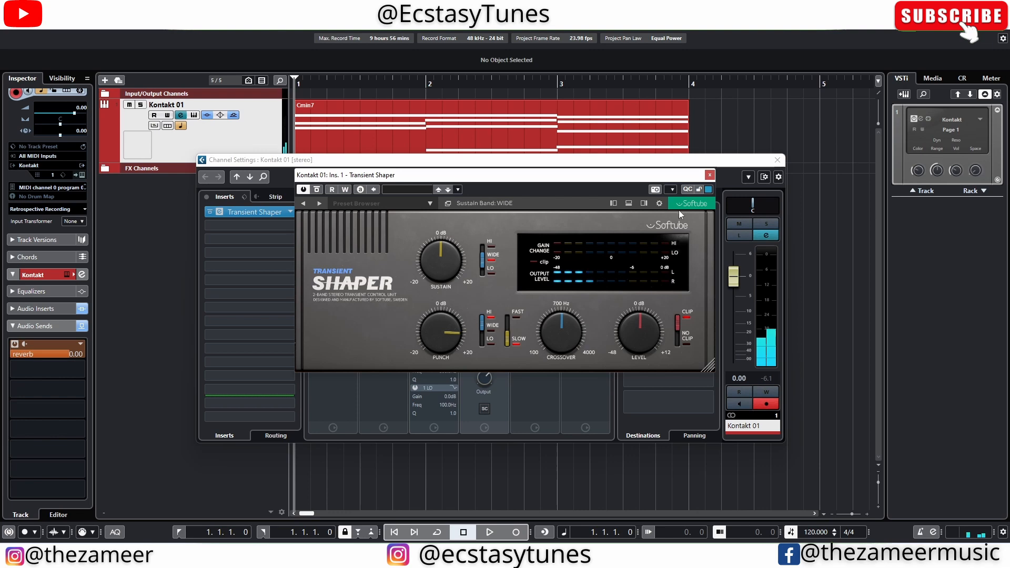
left_click(710, 175)
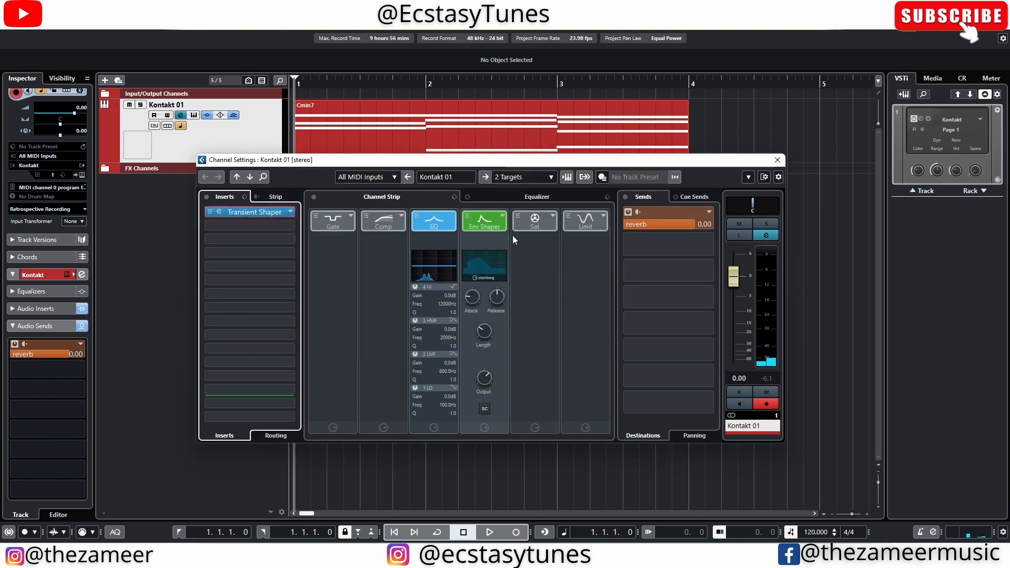
key("e")
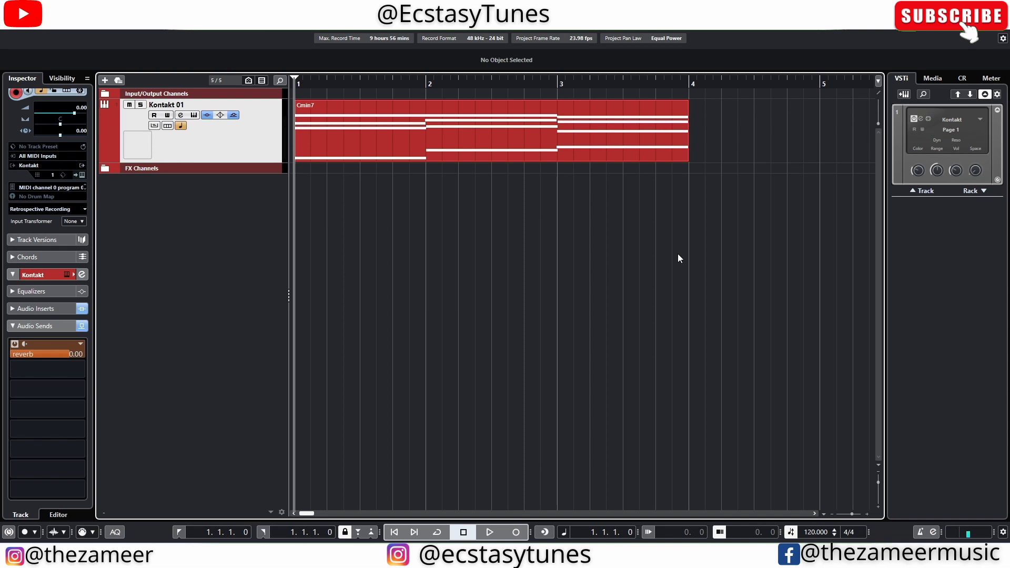